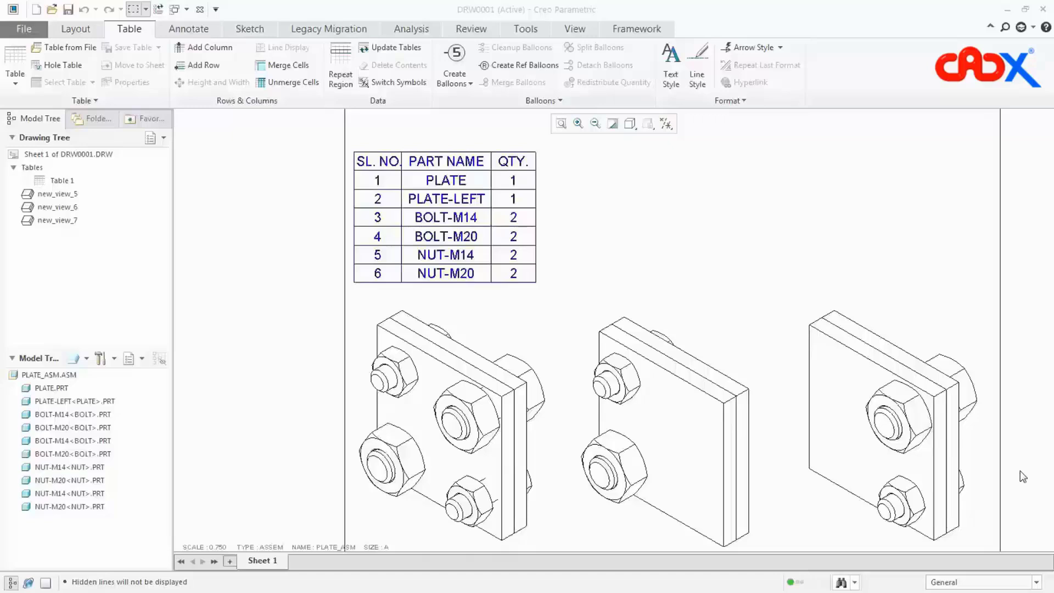
Reopen the table's Repeat Region menu and start adding a new region, with simple or 2-D types offered
click(867, 373)
click(340, 66)
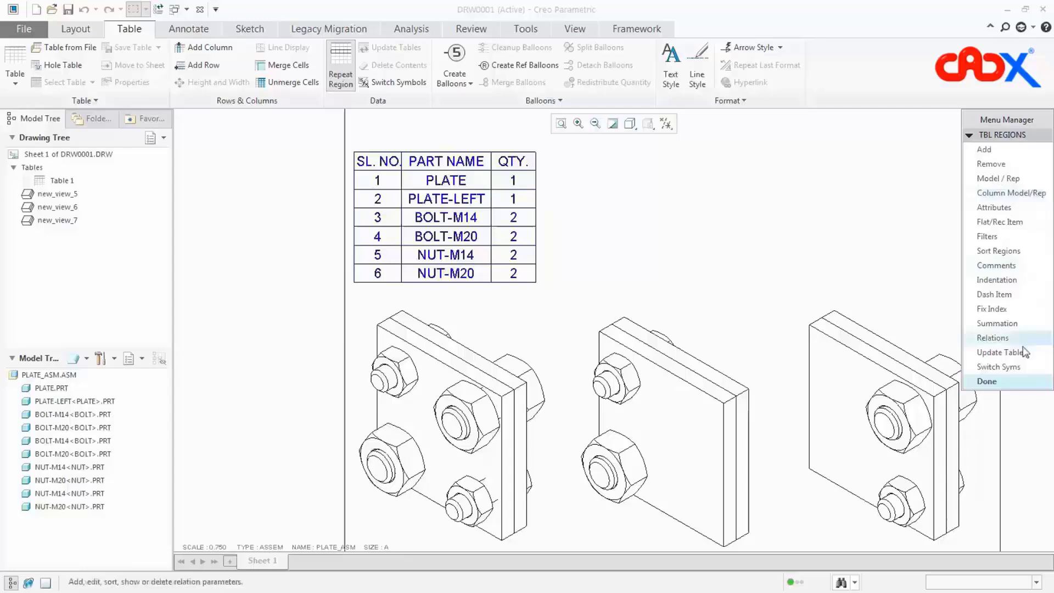
click(986, 381)
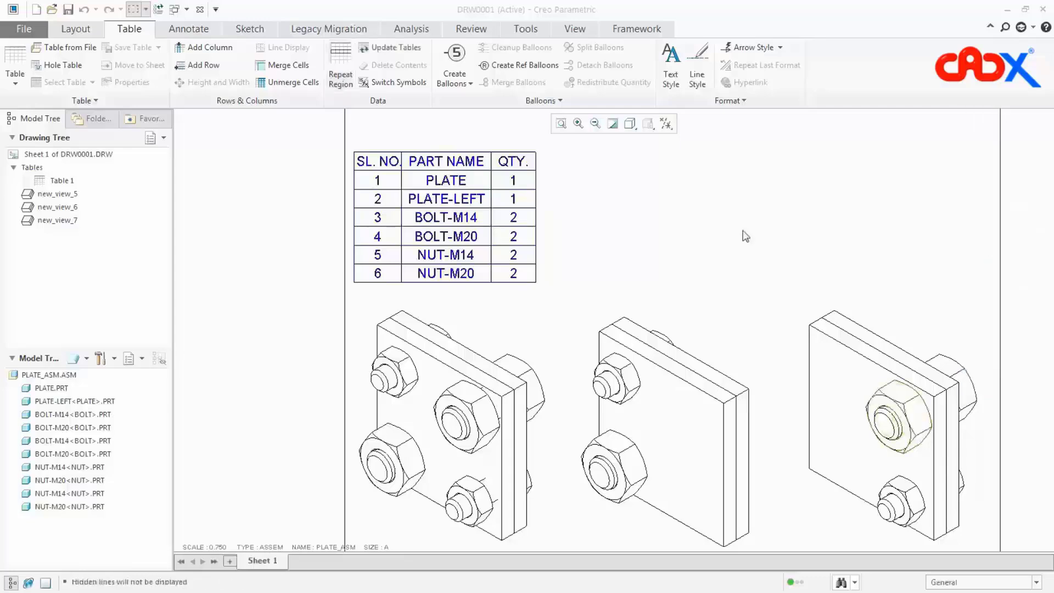
click(351, 76)
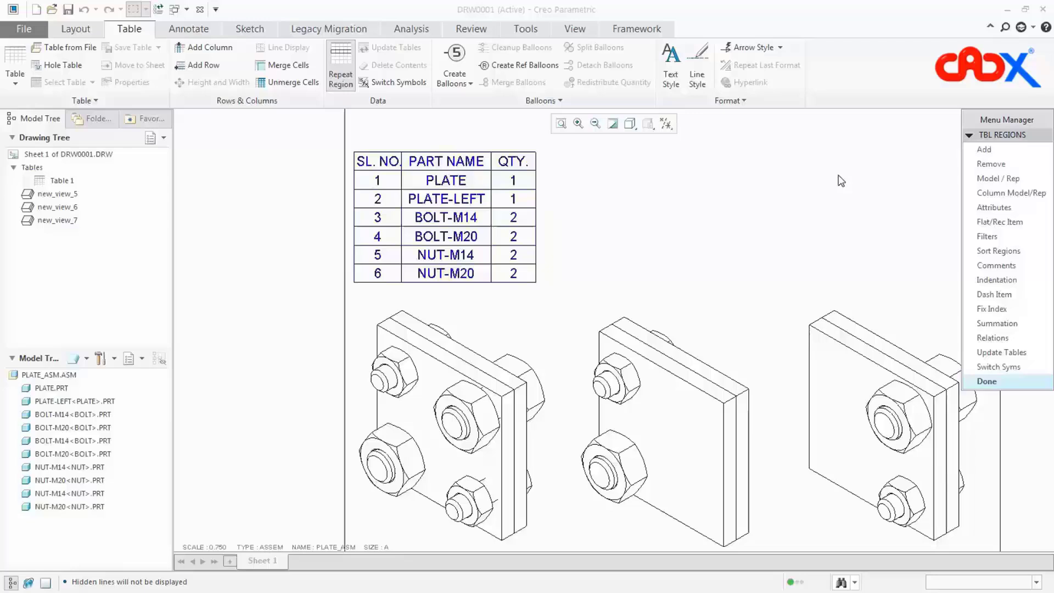
click(821, 458)
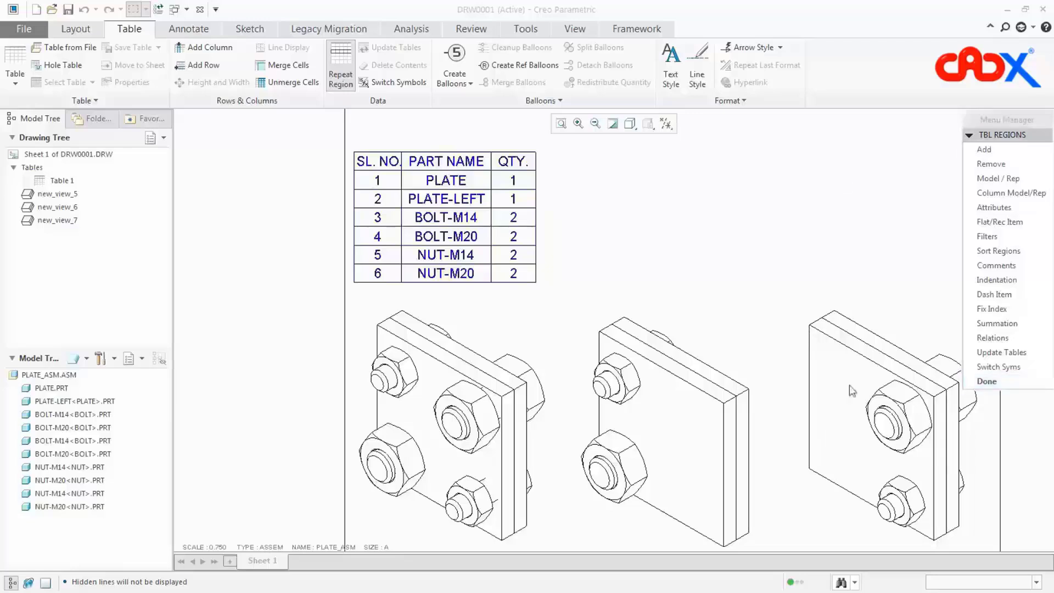
click(984, 149)
Cancel the new-region corner pick and switch the TBL REGIONS menu to Remove
click(1030, 410)
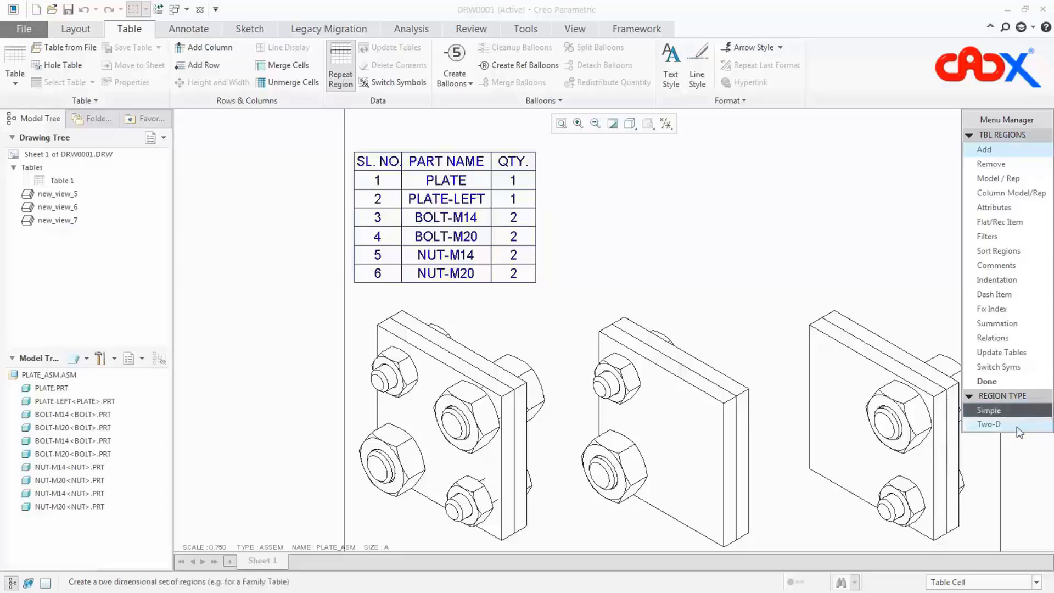
middle_click(989, 486)
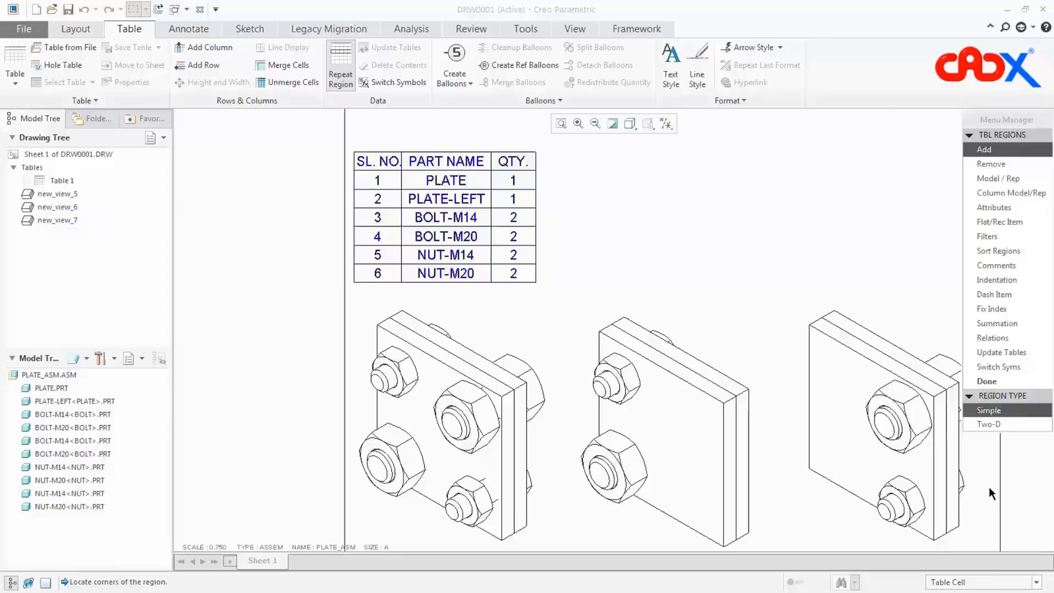
middle_click(989, 486)
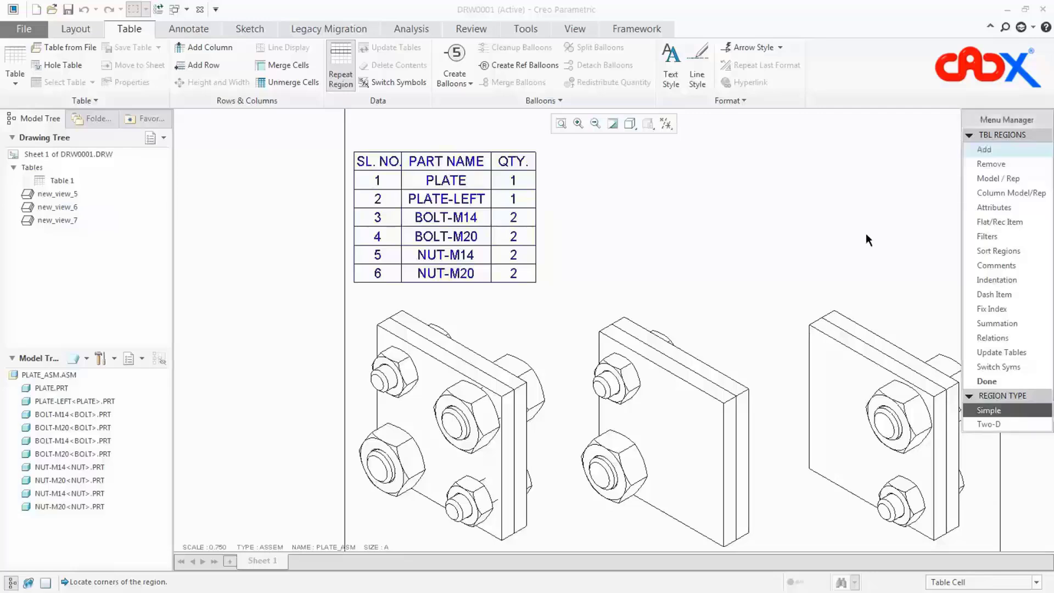
click(988, 164)
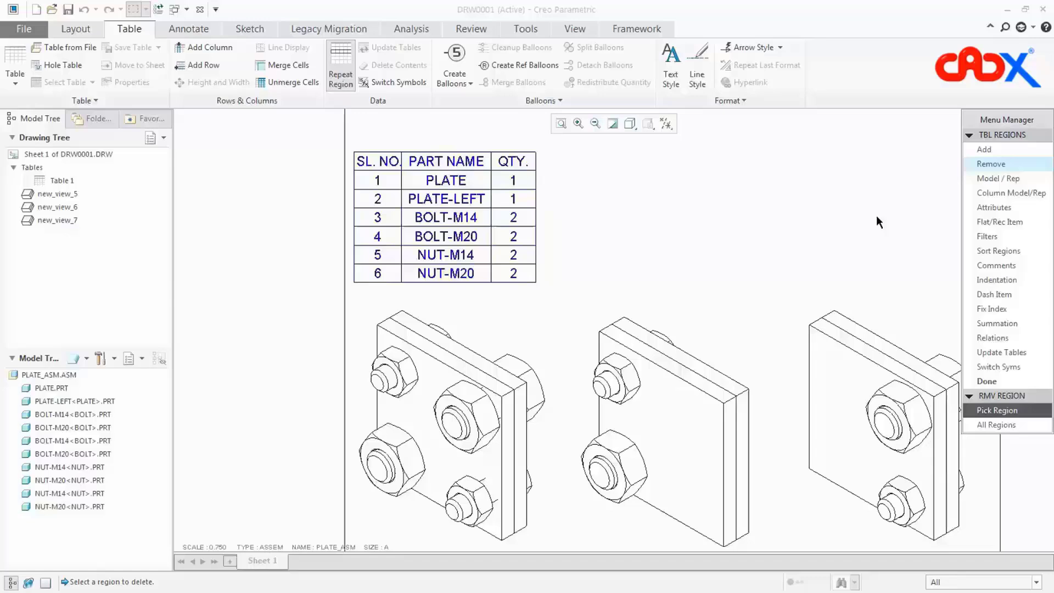
Back out of Remove and choose Model/Rep to change the region's driving model
middle_click(722, 306)
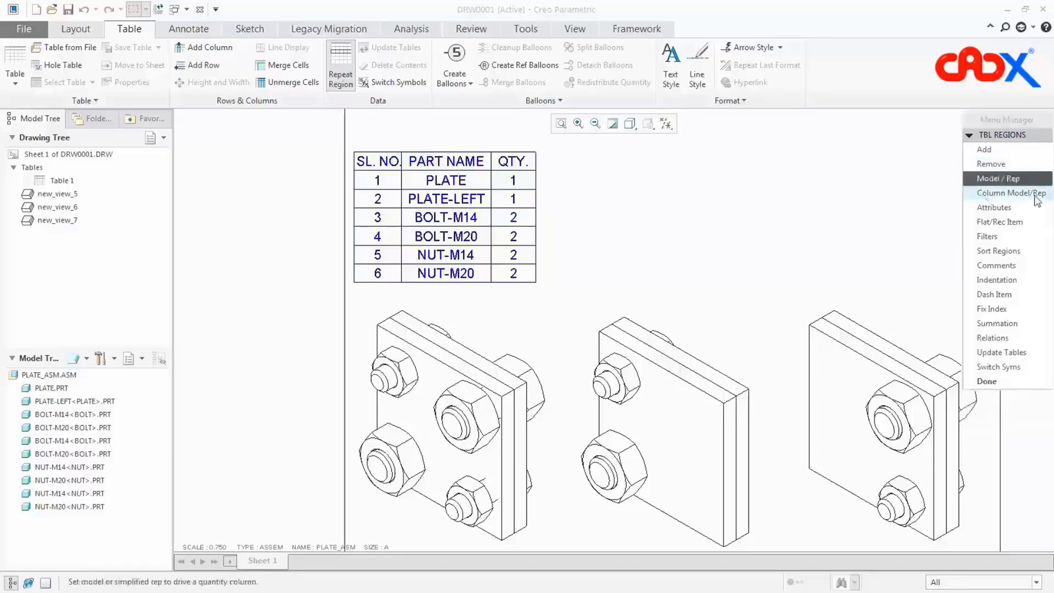
click(845, 203)
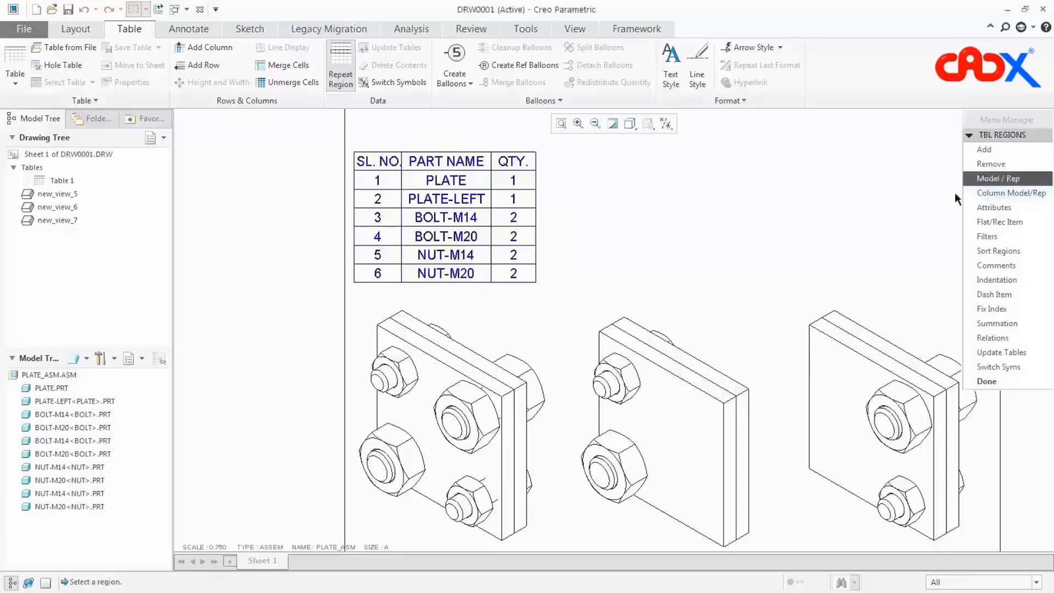
click(988, 180)
click(511, 241)
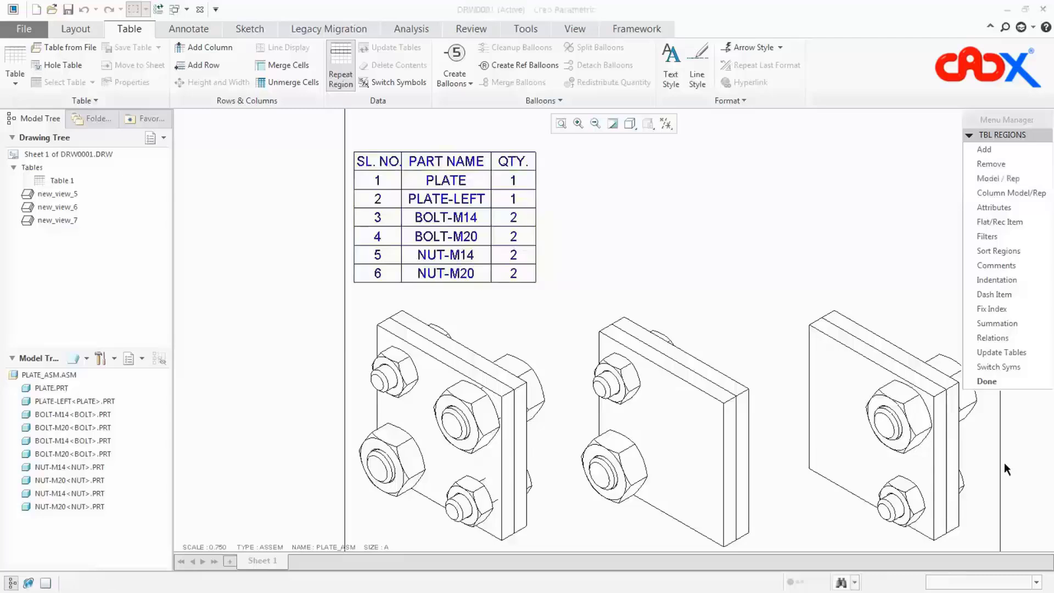
click(1008, 184)
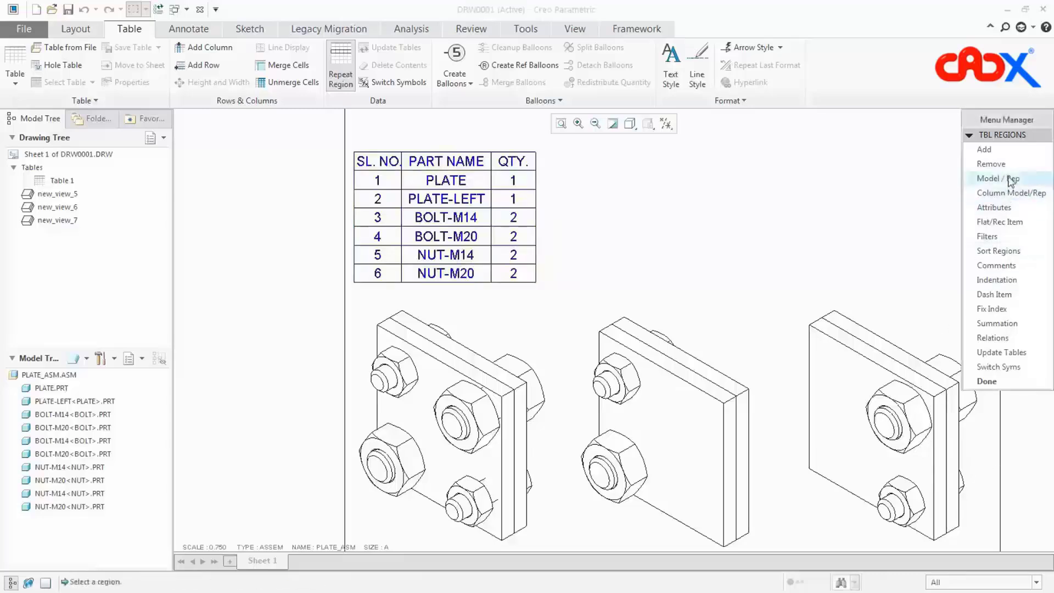
Drive the repeat region from left_plate_asm<plate_asm>.asm, giving five rows with PLATE-LEFT quantity 2
click(479, 240)
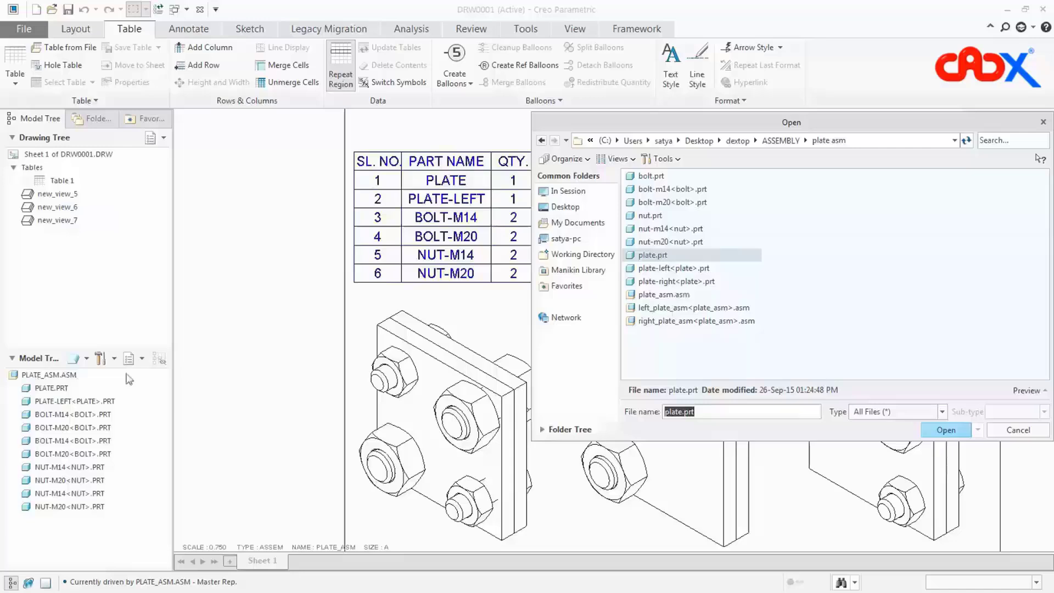
click(666, 309)
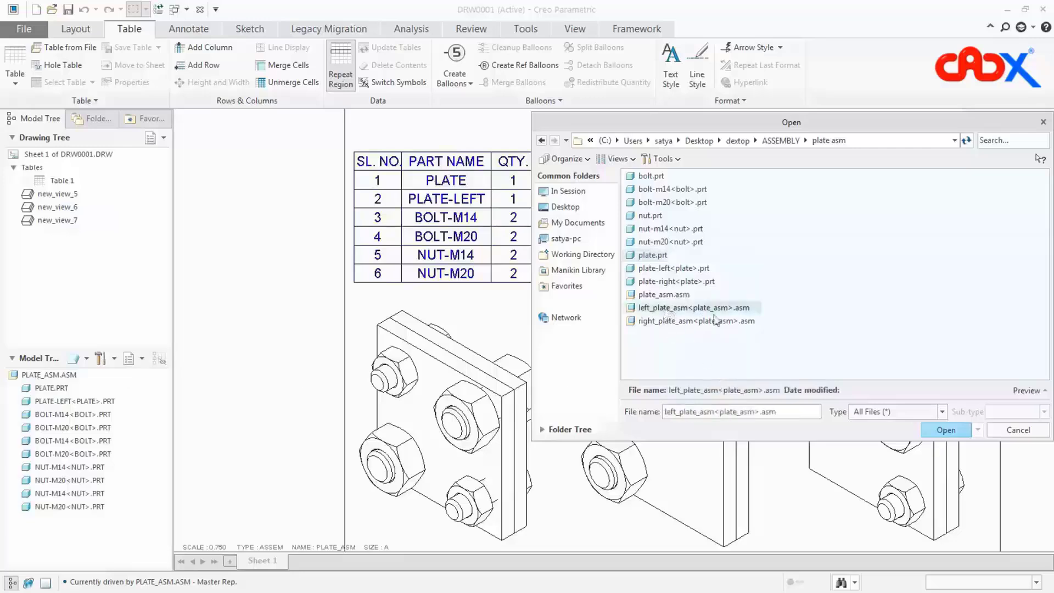
click(946, 430)
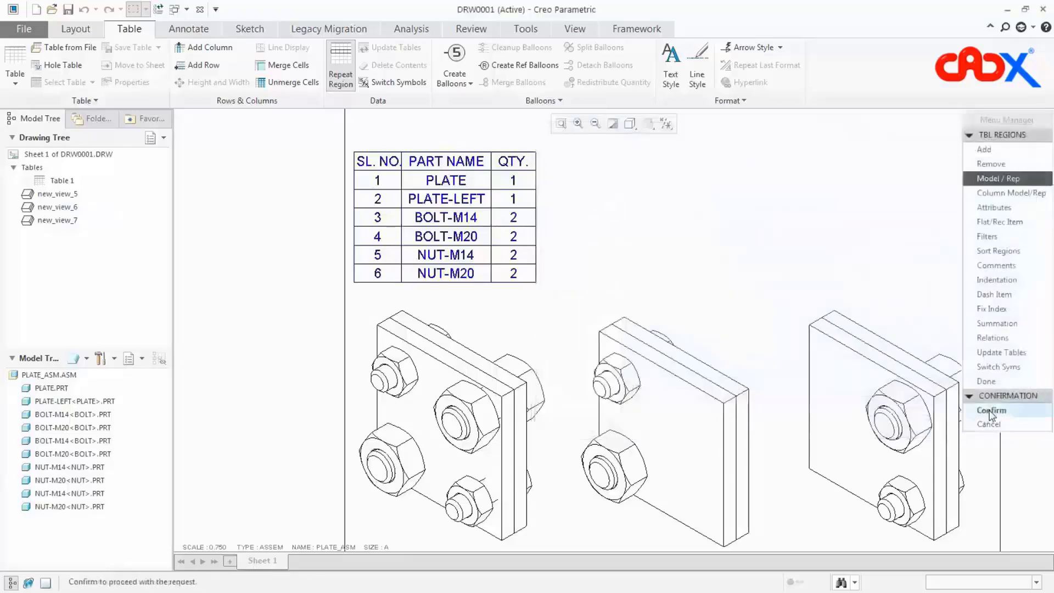
click(992, 411)
click(986, 380)
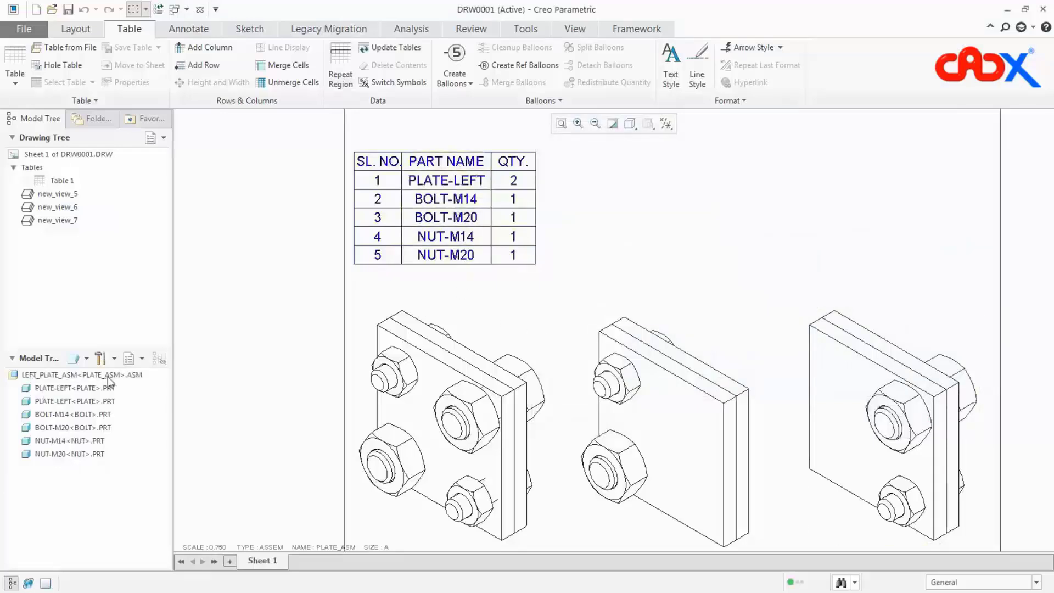
Re-drive the BOM region with master-assembly.asm from the ASSEMBLY folder, listing ASM-01 to PART-X2
click(340, 69)
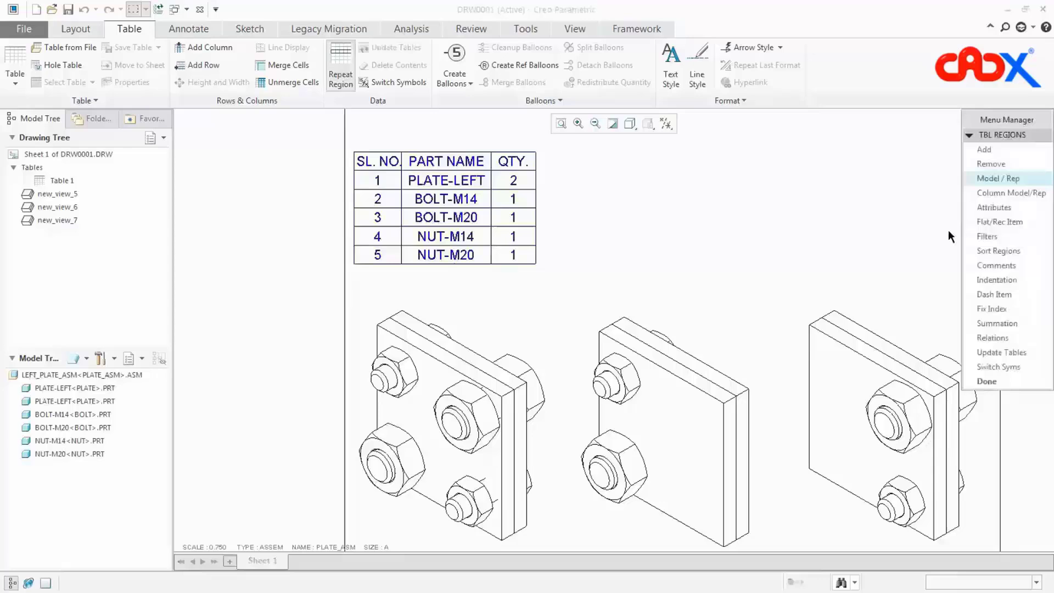
click(990, 178)
click(497, 217)
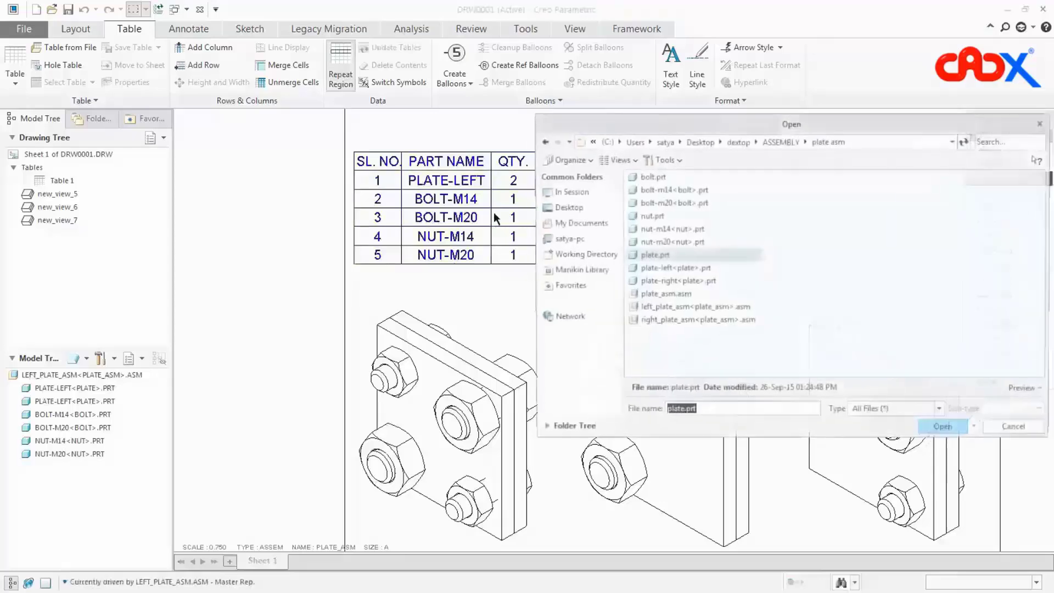
click(780, 142)
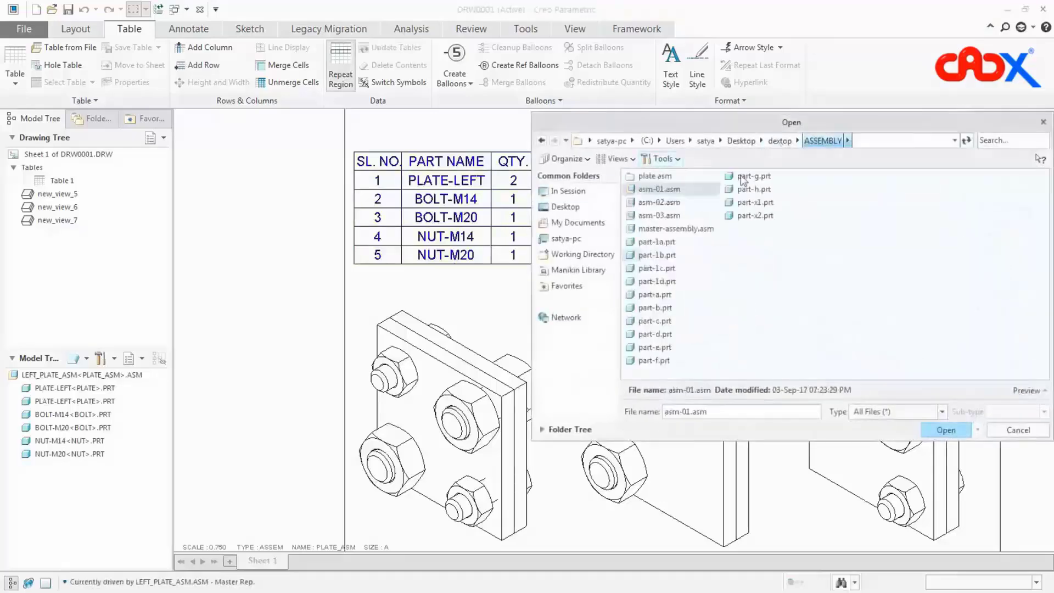
double_click(678, 228)
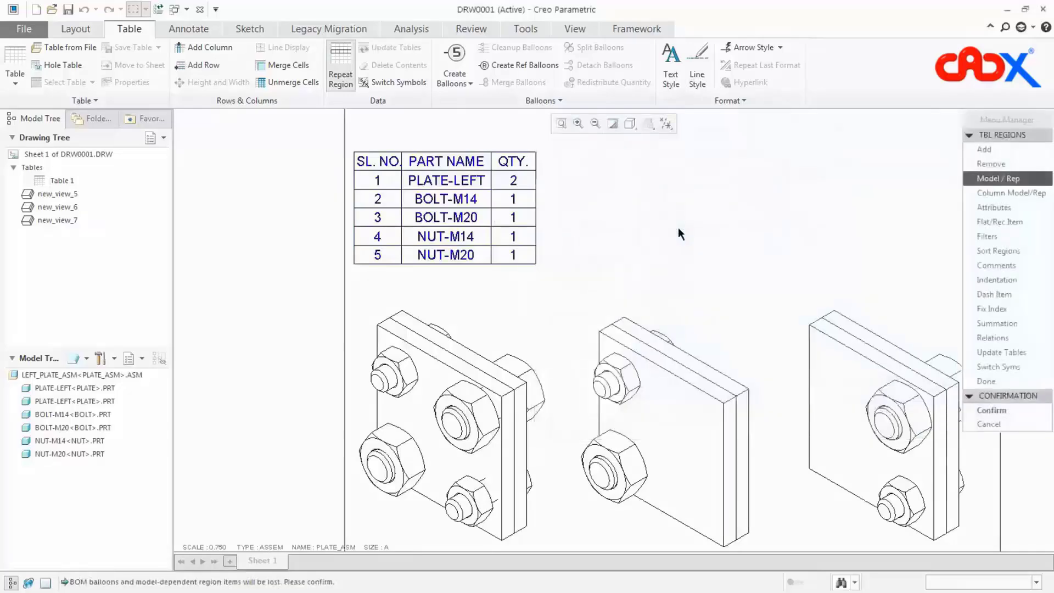
click(1018, 411)
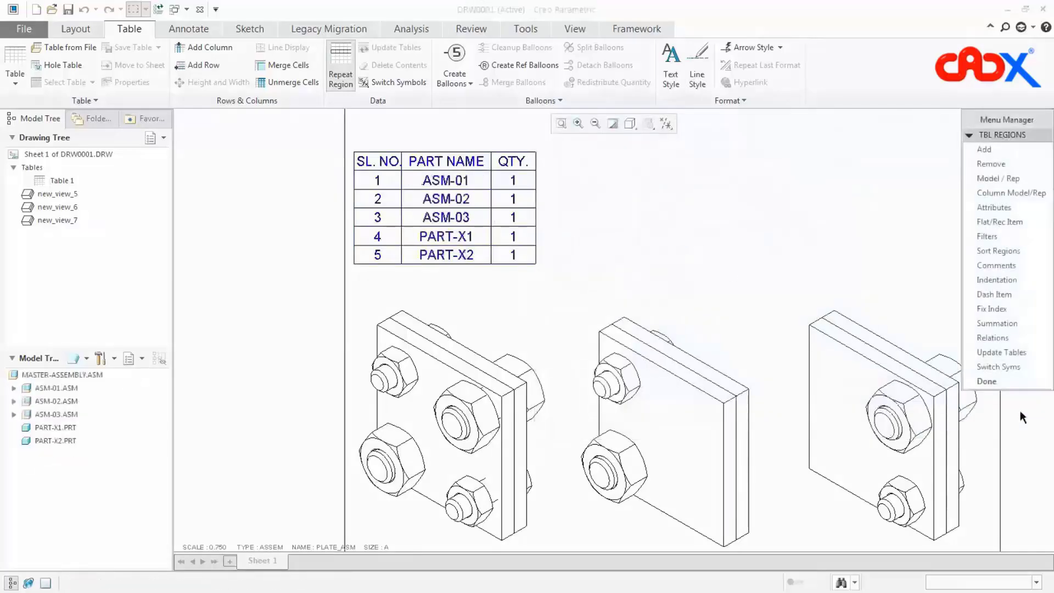
Close the TBL REGIONS menu with Done, keeping the five-item master-assembly BOM
click(1007, 380)
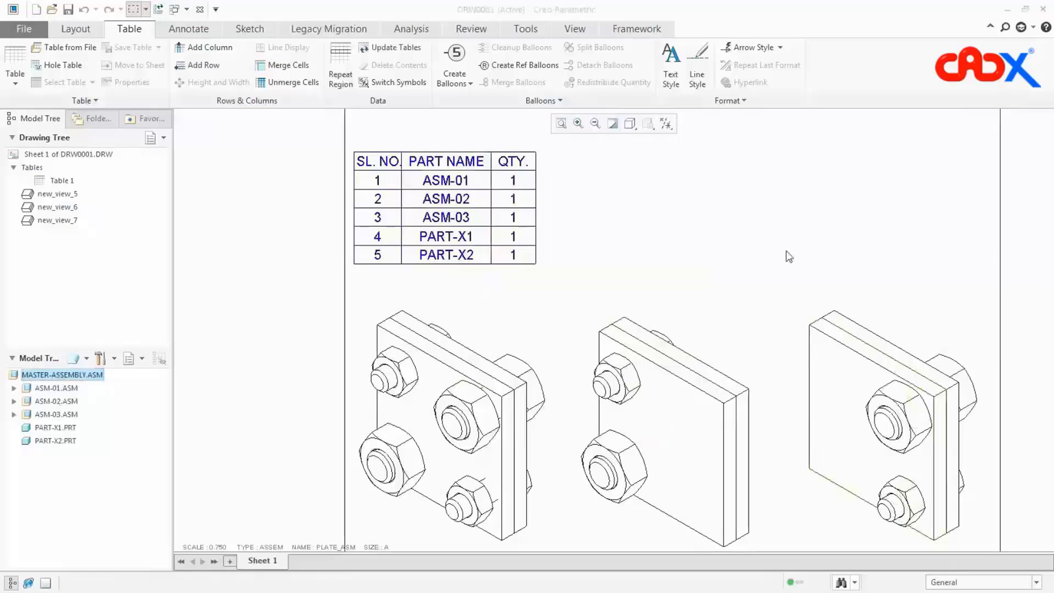
Use Column Model/Rep on the first-row QTY cell to drive it from asm-01.asm, listing PART-A to PART-D
click(348, 68)
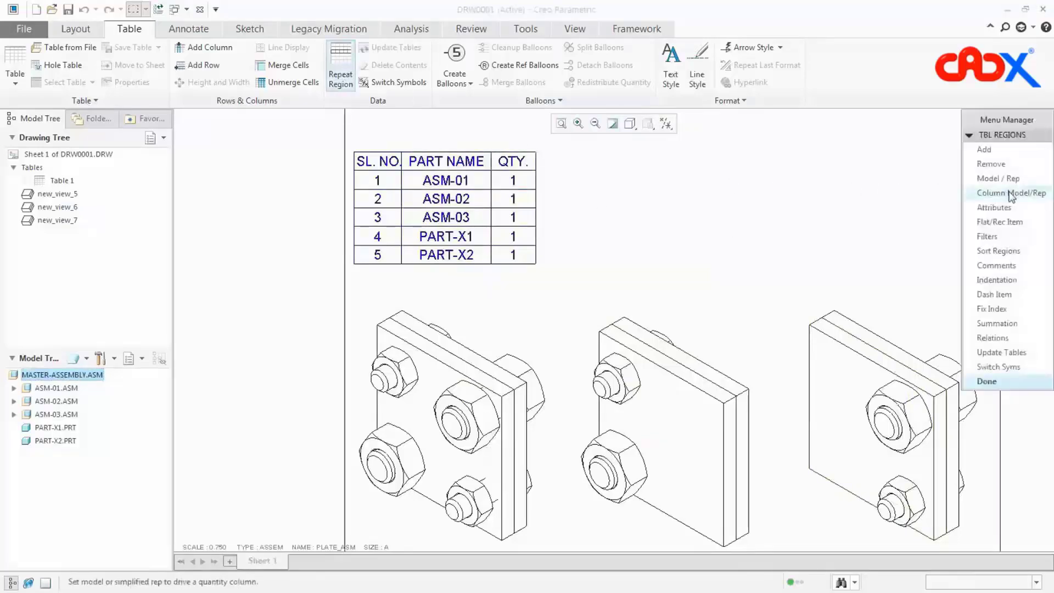
click(1010, 193)
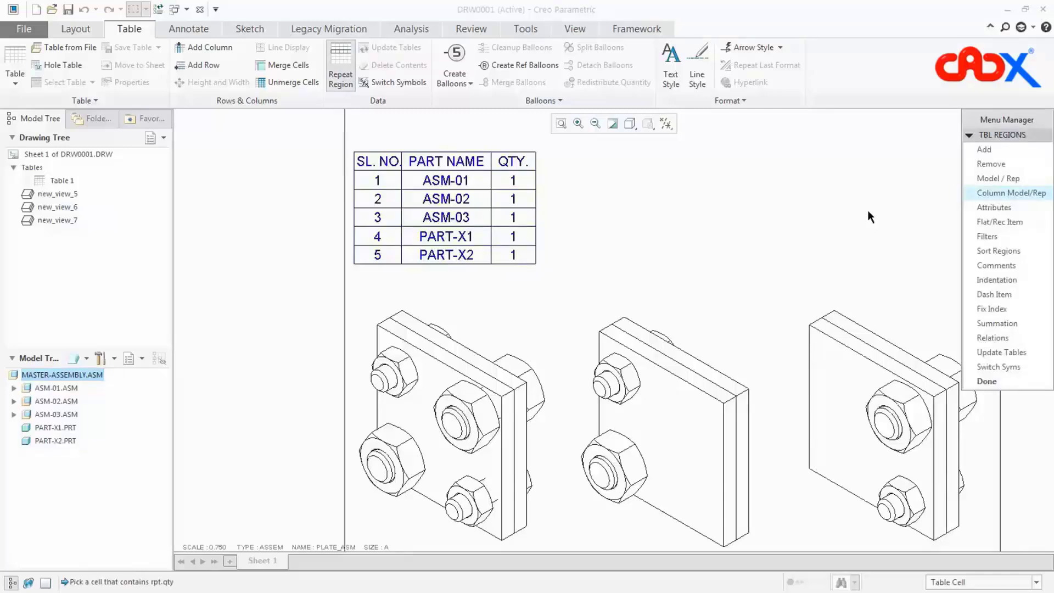
click(859, 270)
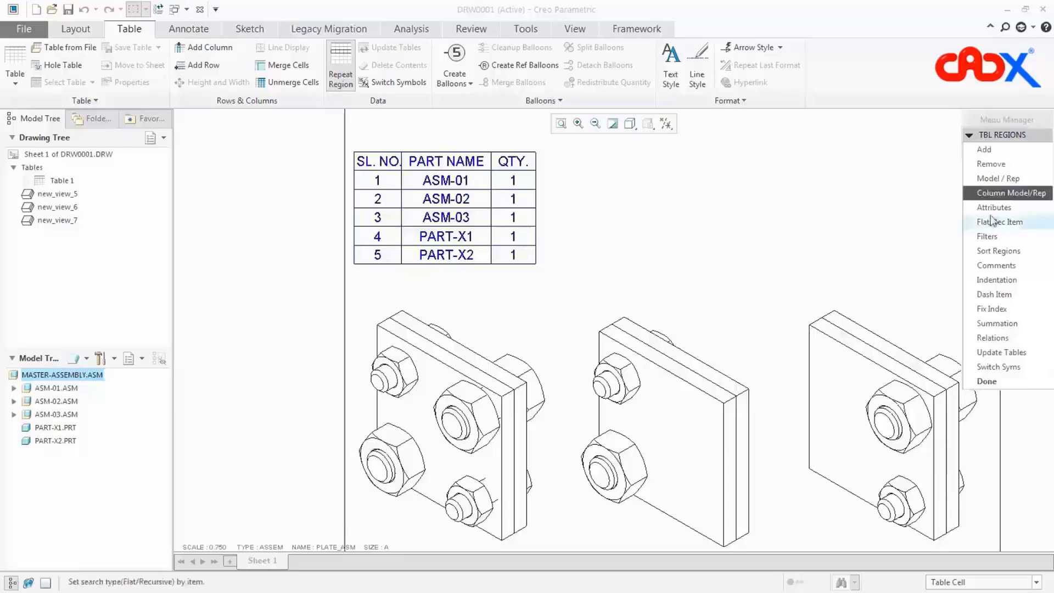
click(993, 192)
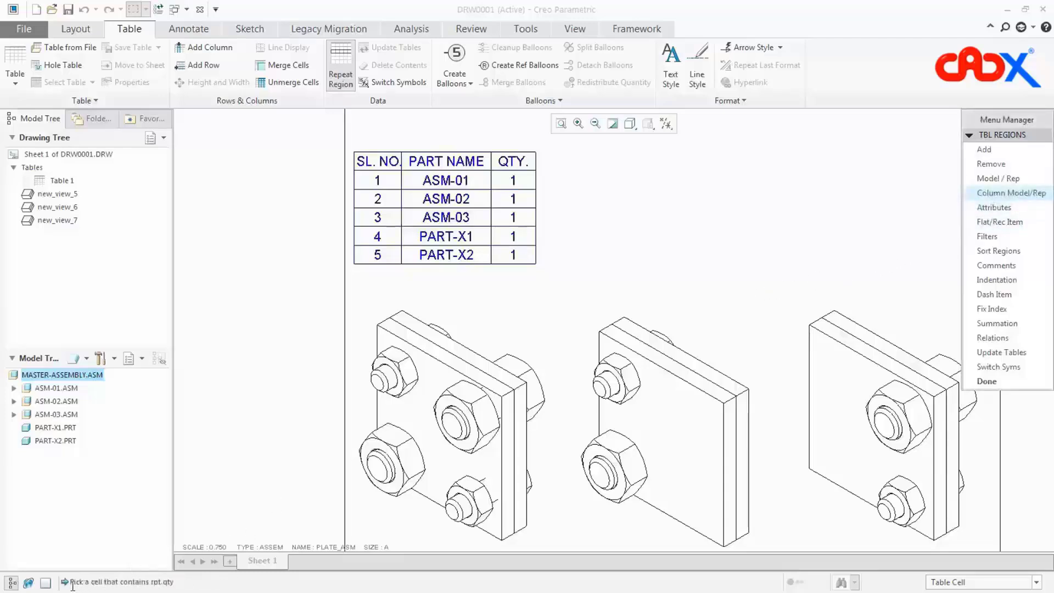
drag(72, 586, 191, 589)
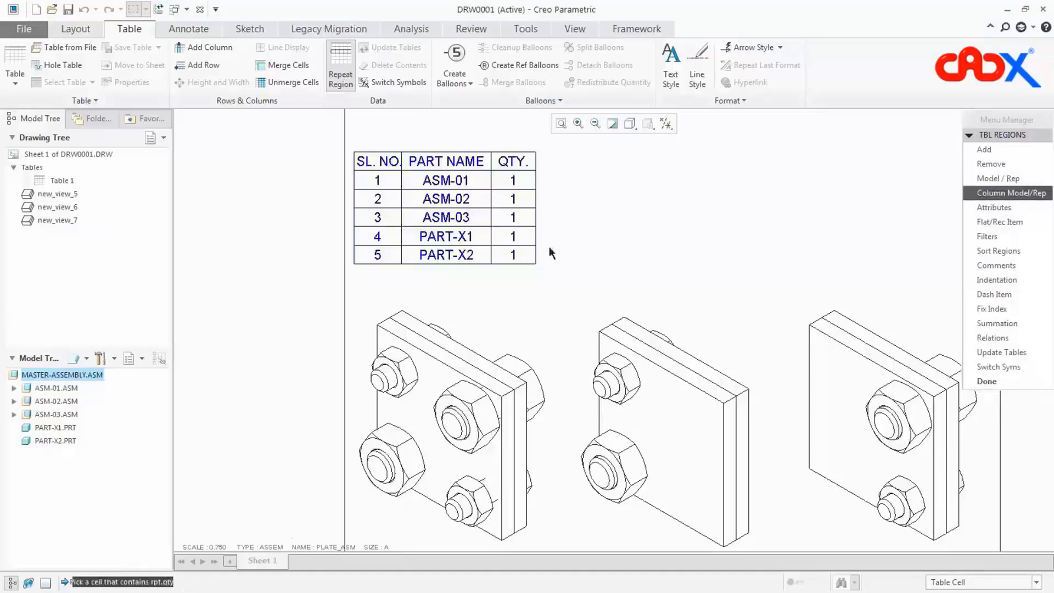
click(515, 183)
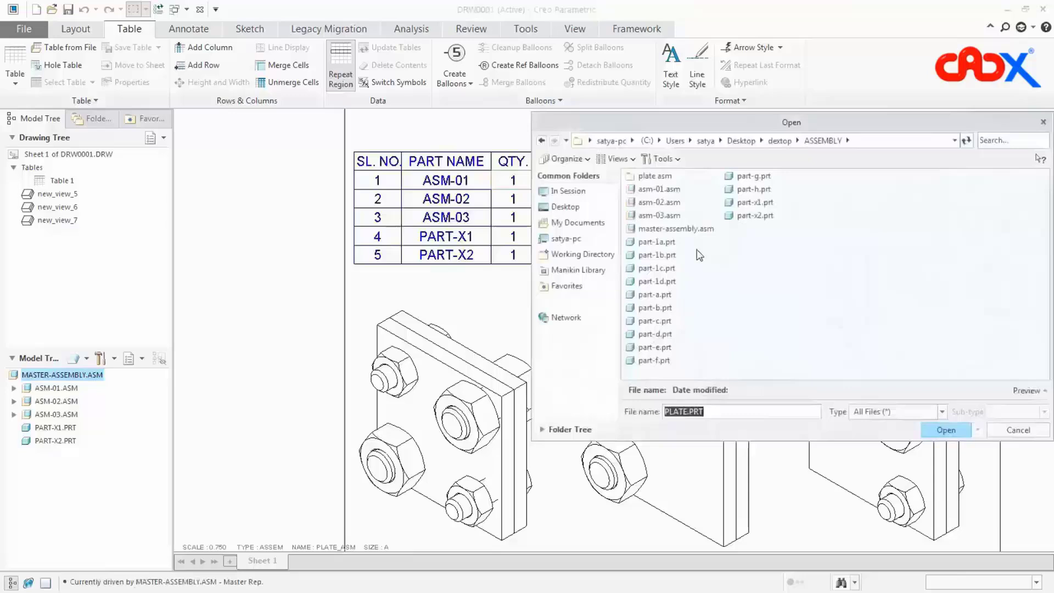
click(660, 190)
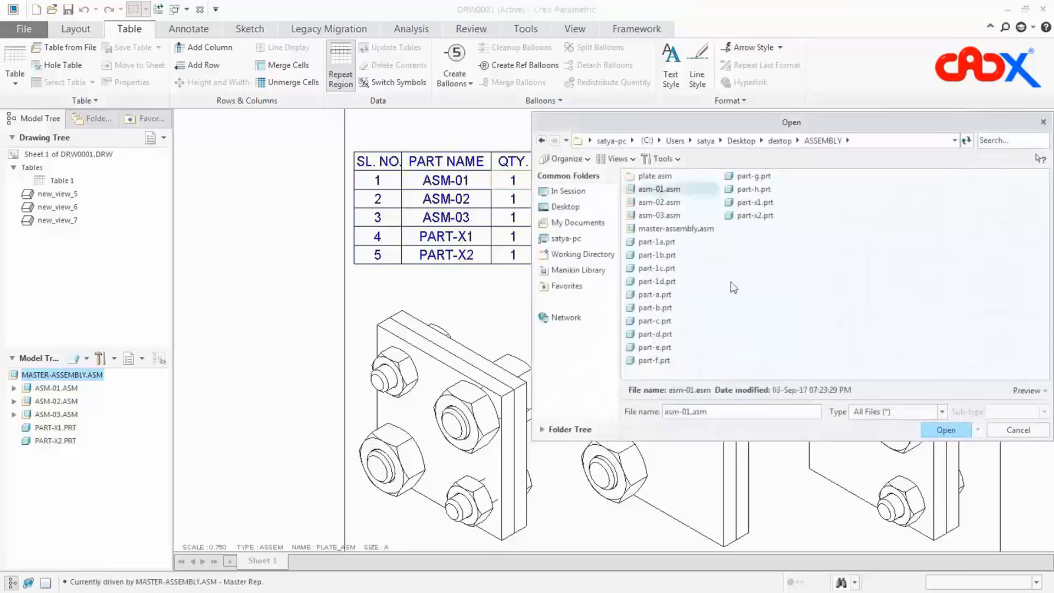
click(945, 430)
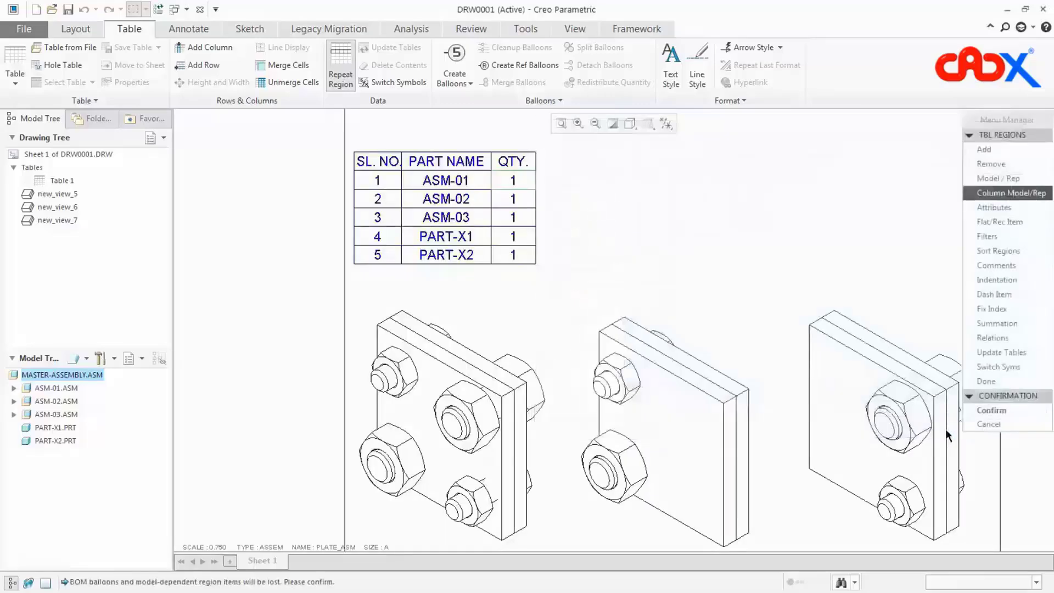
click(1002, 409)
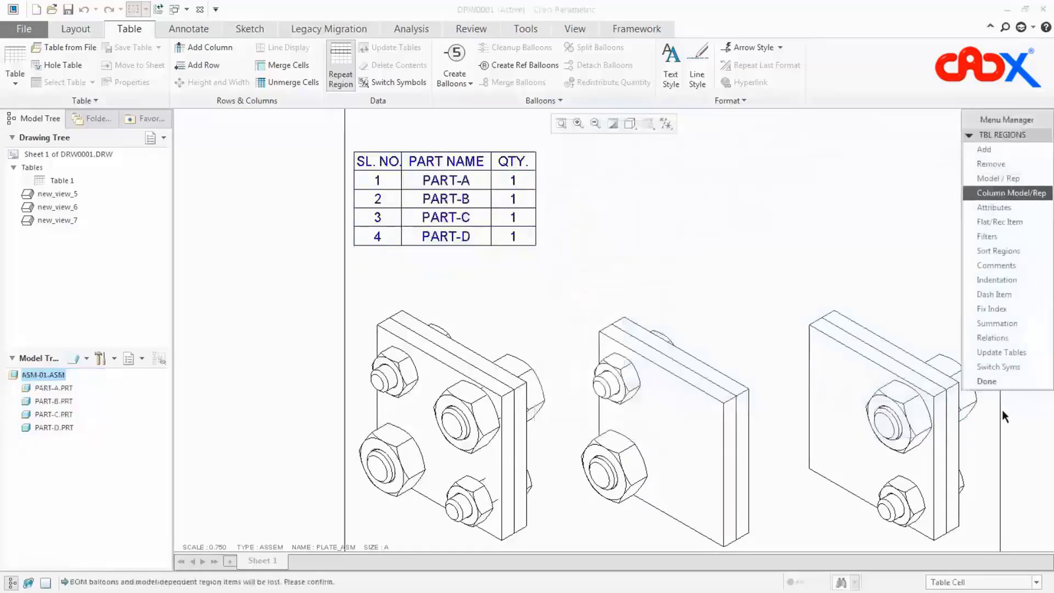
Close repeat-region editing and choose Model/Rep again for the table region
click(992, 383)
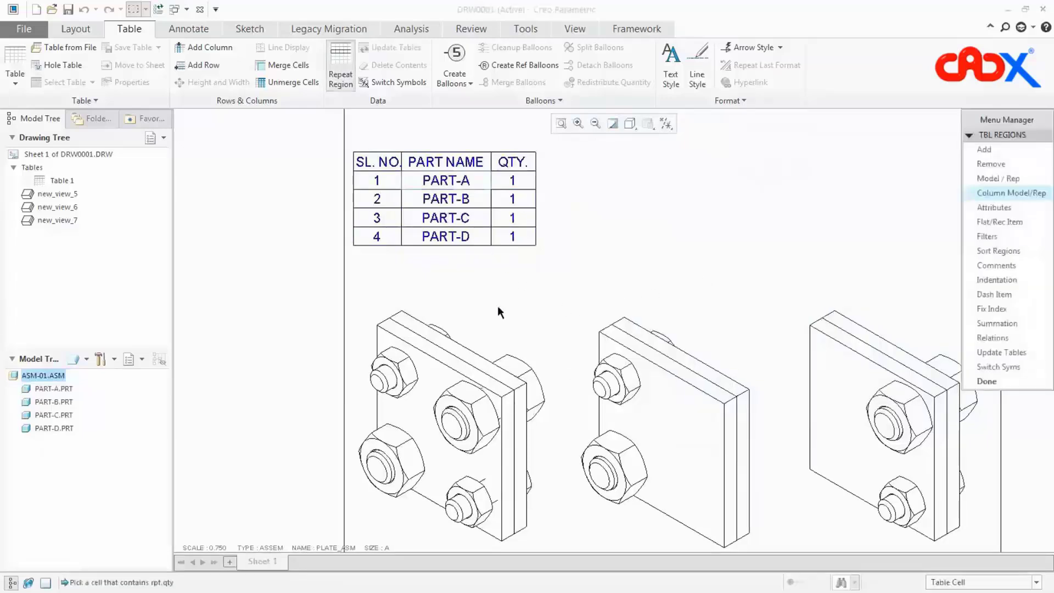
click(445, 199)
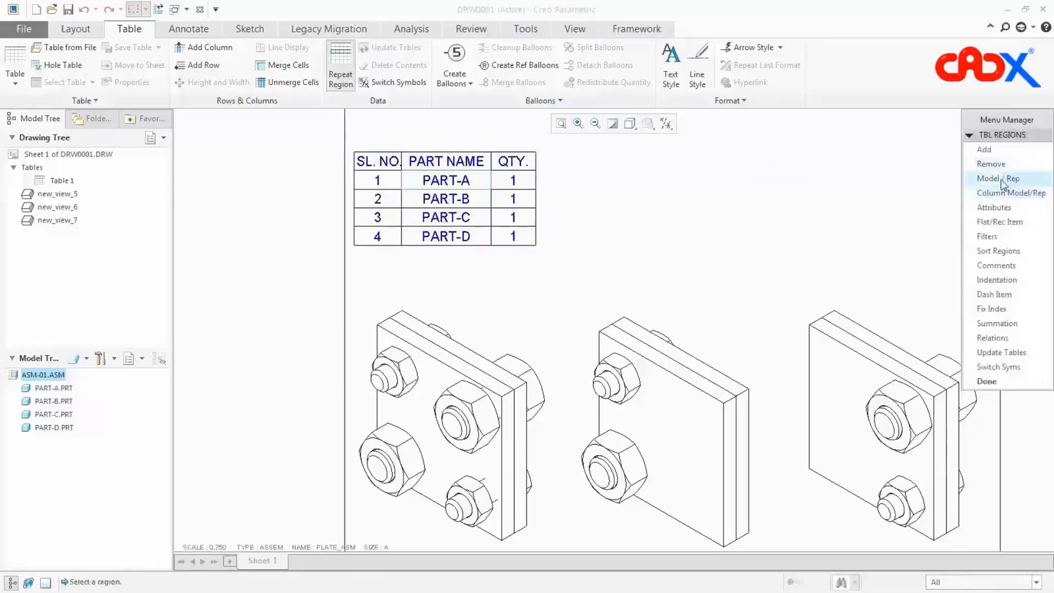